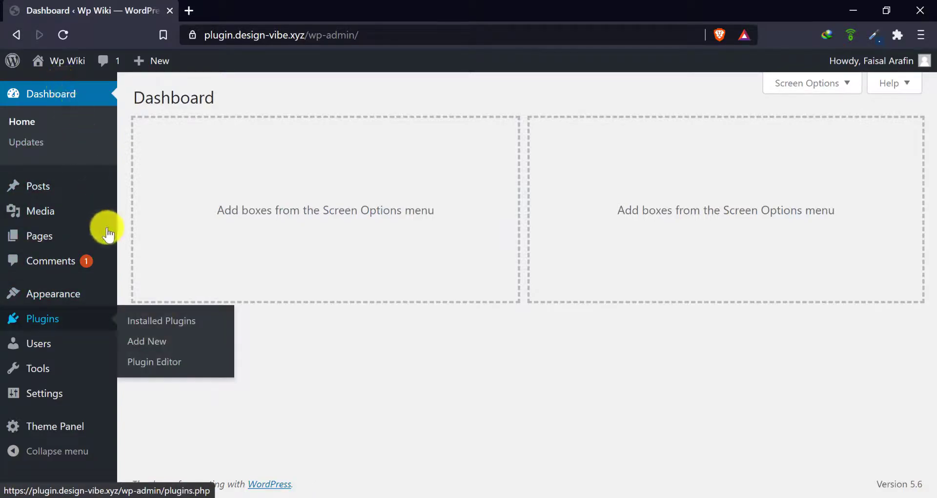
Go to Plugins > Add New from the admin sidebar.
click(143, 344)
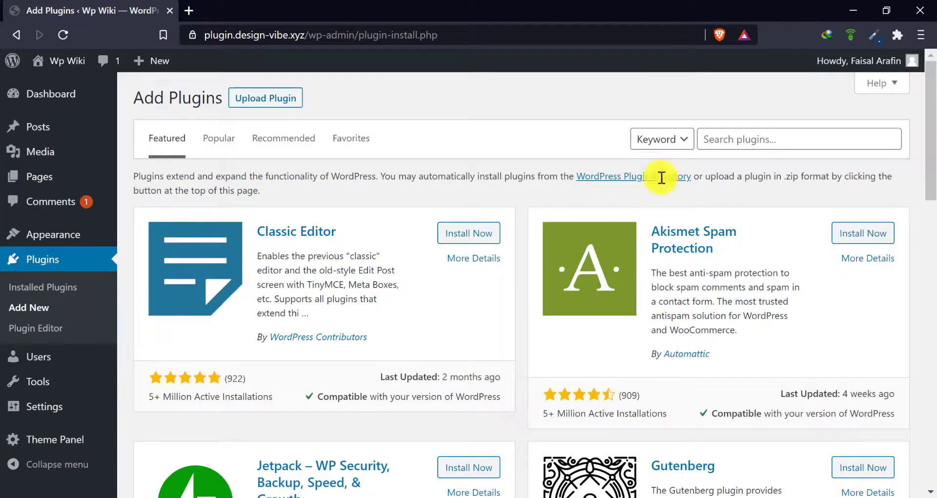
Search the plugin directory for 'wp optimize', then install and activate WP-Optimize.
click(775, 141)
text(wp optimize)
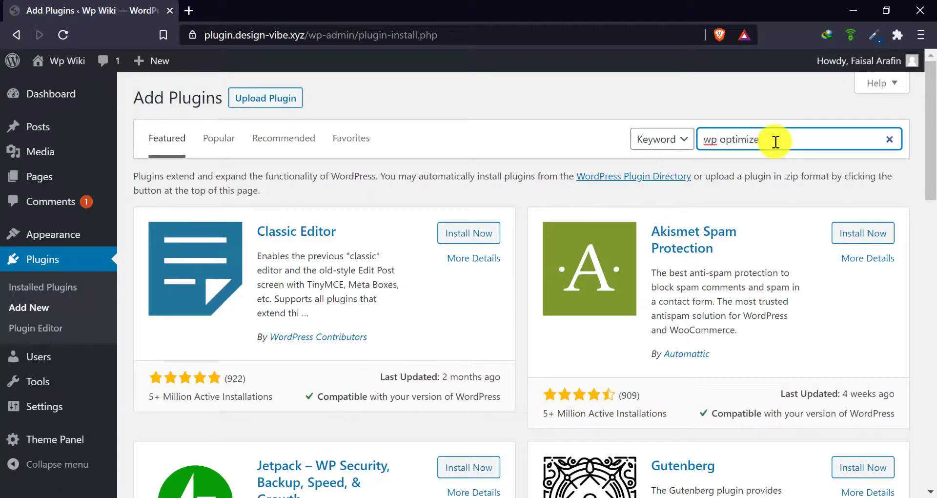
click(772, 121)
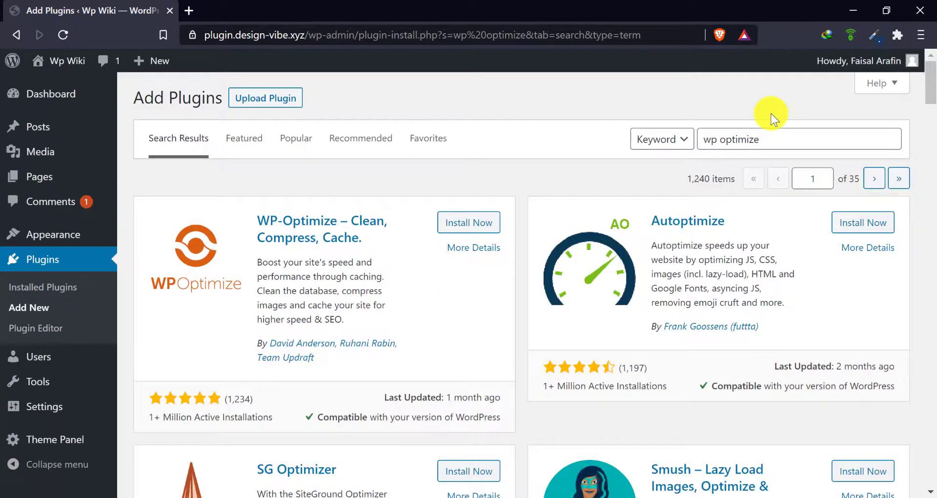
click(472, 223)
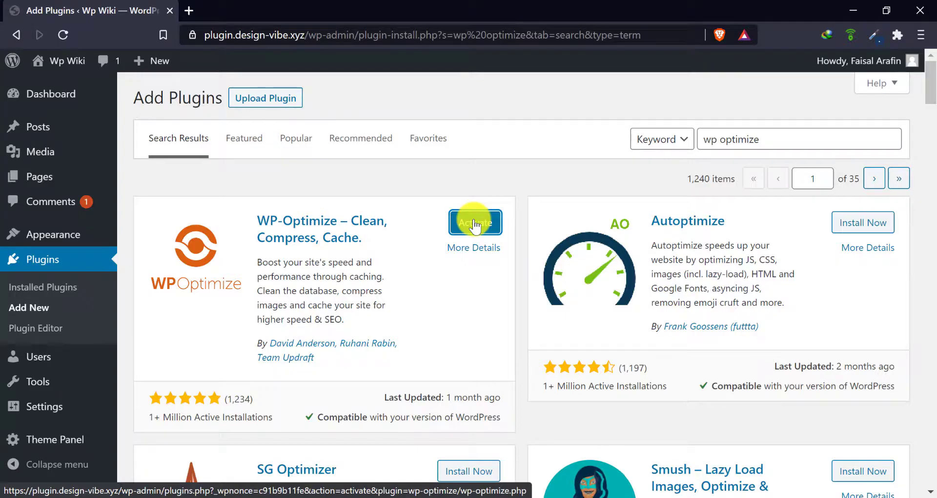
click(475, 226)
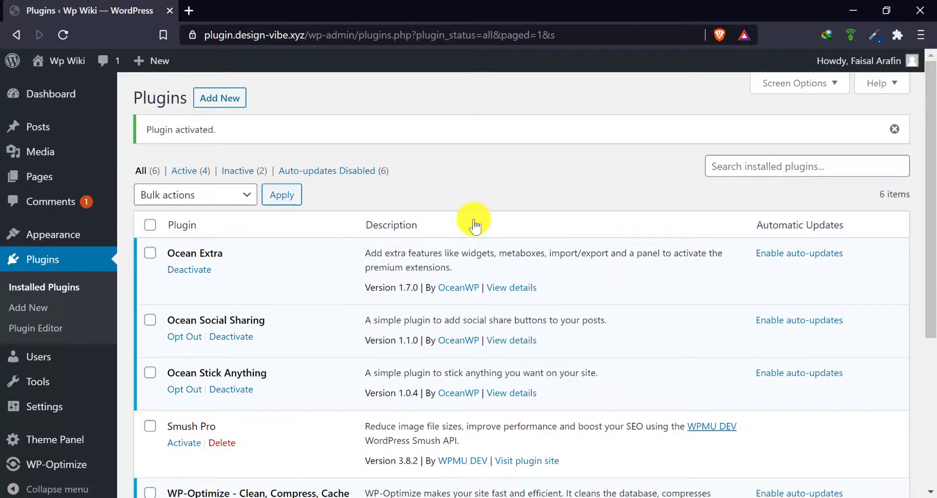
Open WP-Optimize > Database and review its list of preselected optimizations.
scroll(311, 348, down, 4)
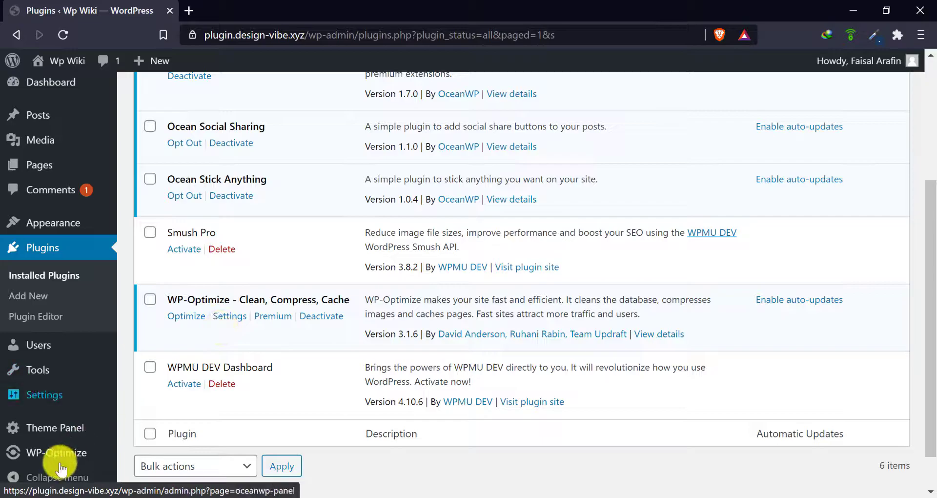
mouse_move(56, 464)
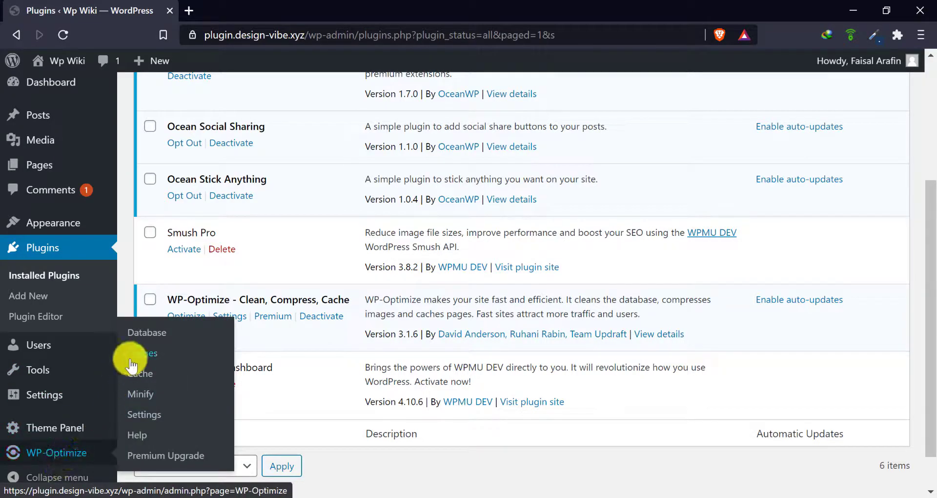
click(150, 333)
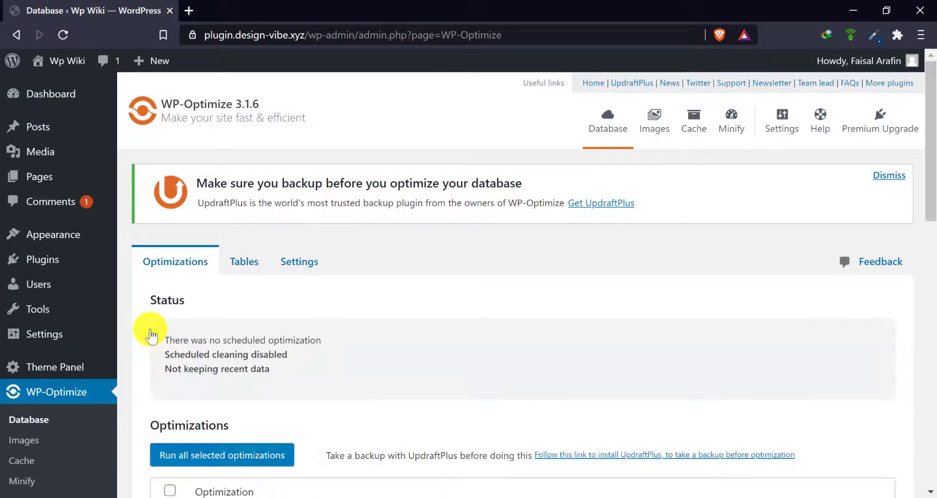
scroll(240, 363, down, 3)
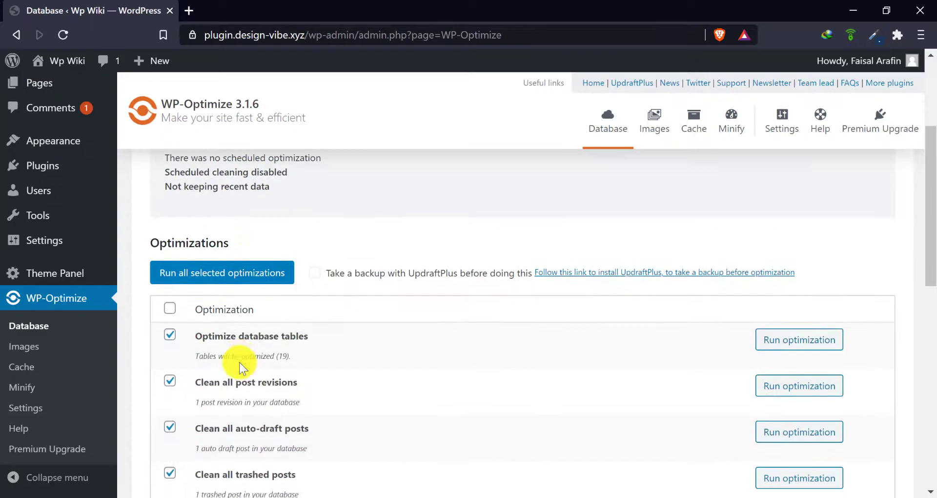
scroll(240, 363, down, 4)
scroll(240, 366, up, 1)
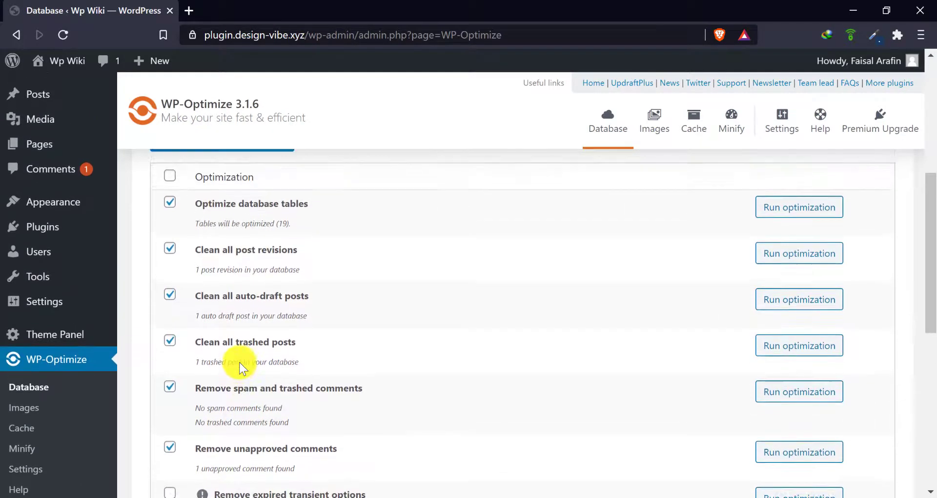
scroll(240, 366, up, 3)
scroll(240, 356, up, 3)
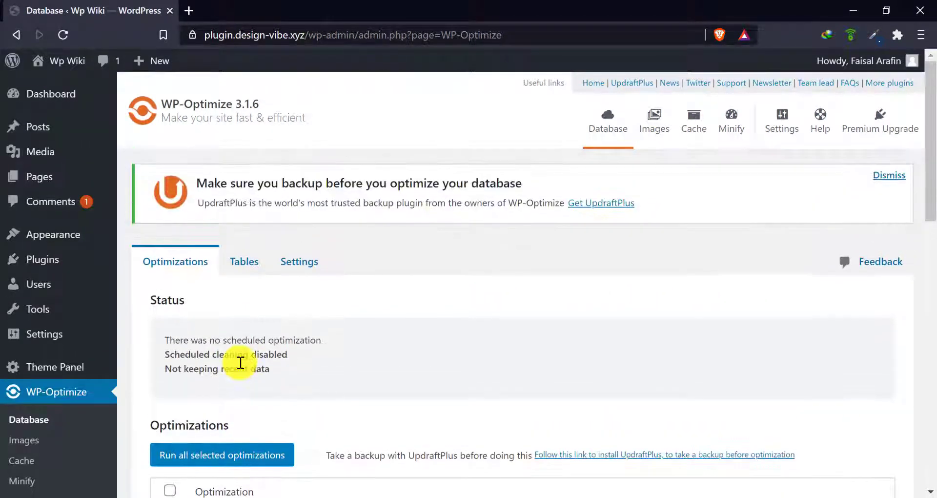
Switch to WP-Optimize's Tables tab and glance over the database table list.
click(240, 267)
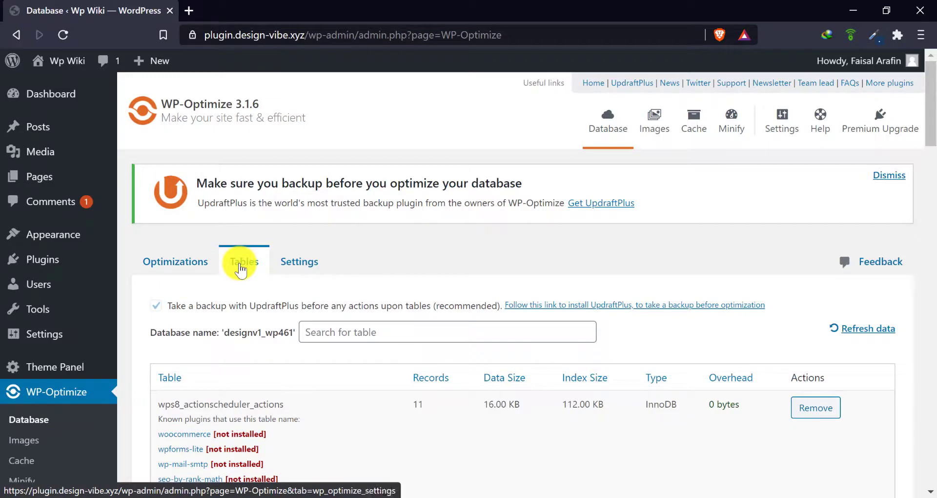
scroll(737, 373, down, 2)
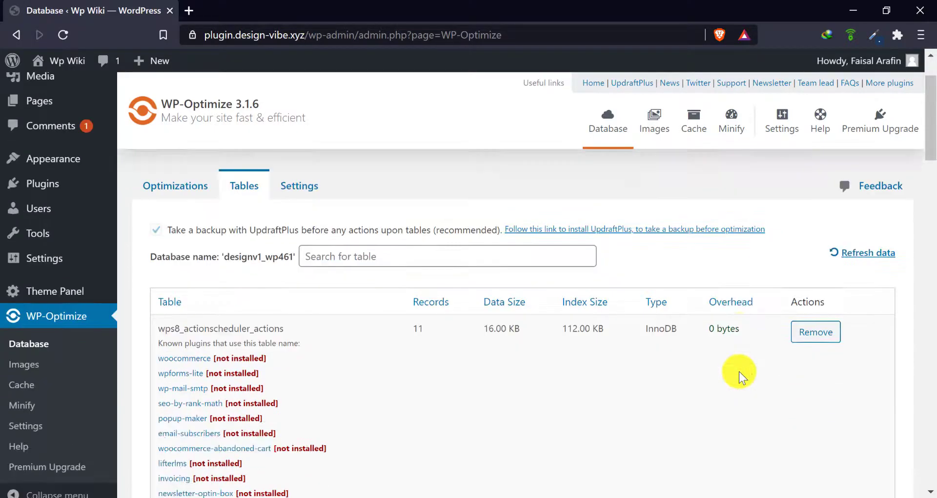
scroll(737, 373, down, 5)
scroll(737, 373, up, 5)
scroll(761, 365, up, 2)
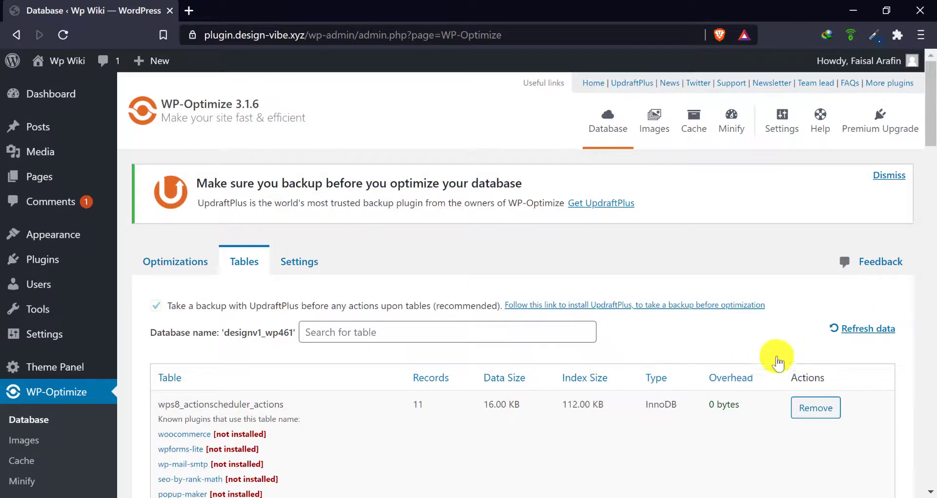
Refresh the table information and review all 19 tables, ending at wps8_actionscheduler_actions.
click(863, 328)
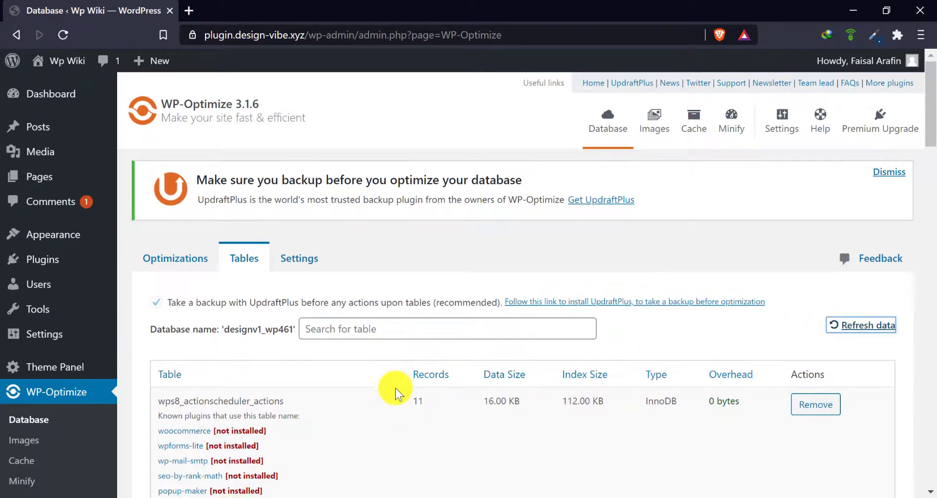
scroll(396, 393, down, 3)
scroll(396, 393, down, 2)
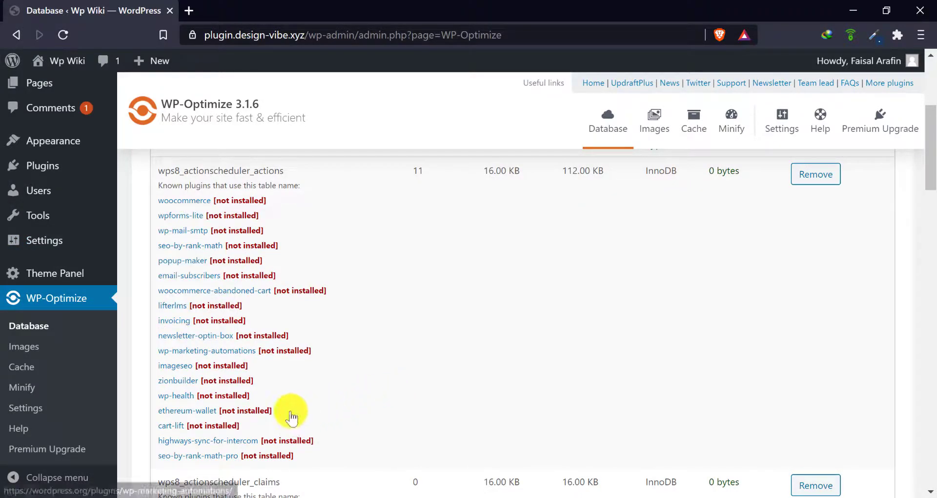
scroll(291, 411, down, 5)
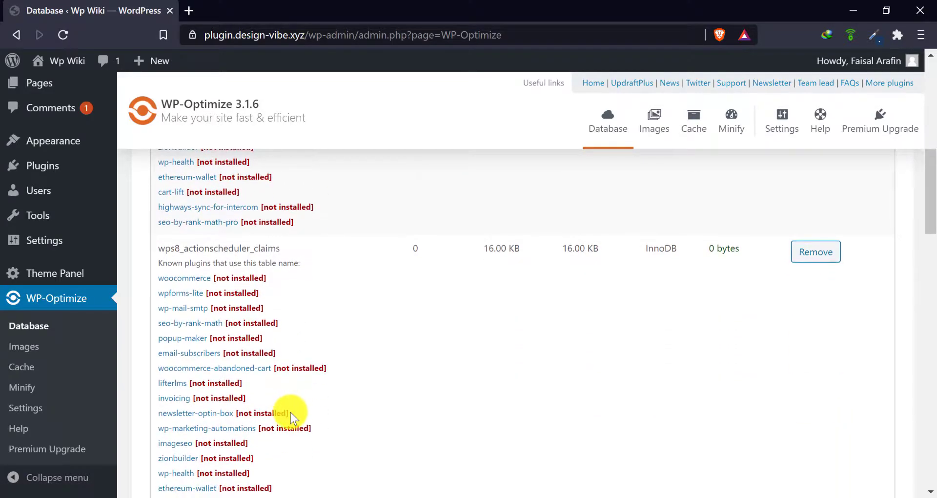
scroll(291, 416, down, 2)
scroll(291, 415, down, 3)
scroll(292, 417, down, 1)
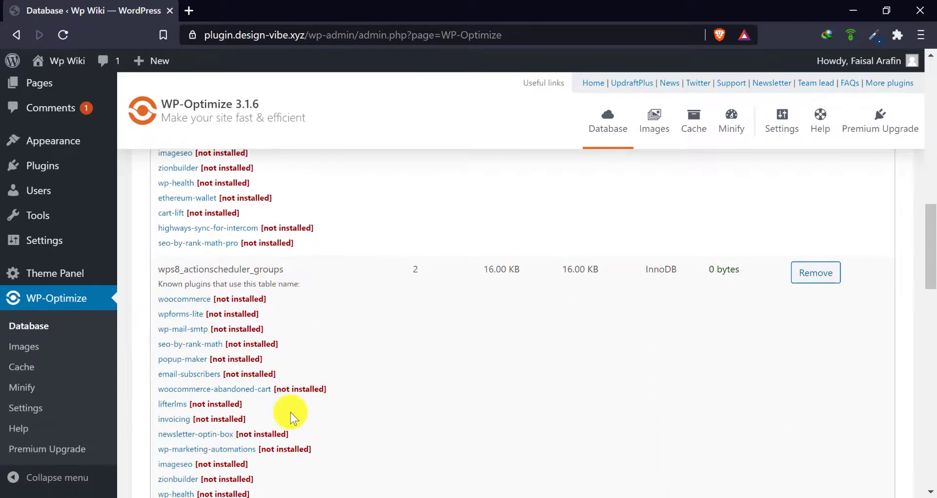
scroll(291, 417, down, 4)
scroll(292, 418, down, 3)
scroll(292, 417, down, 2)
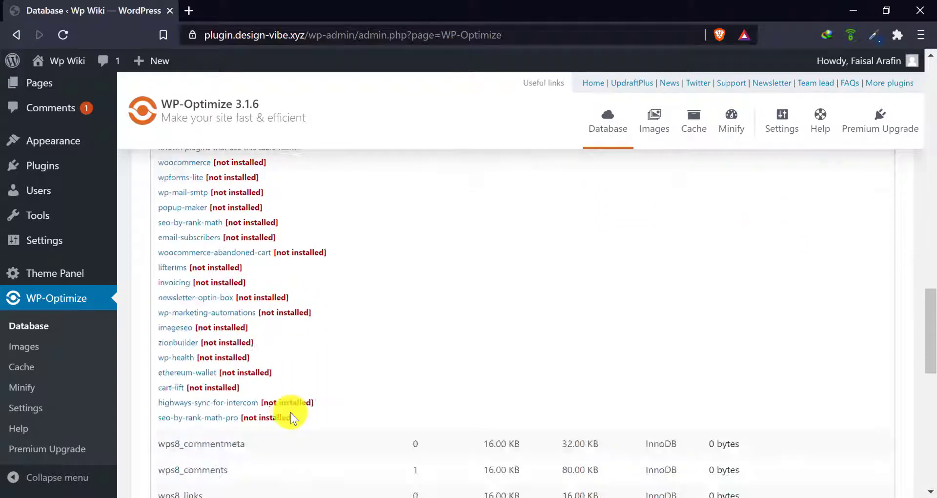
scroll(292, 417, down, 4)
scroll(287, 414, down, 5)
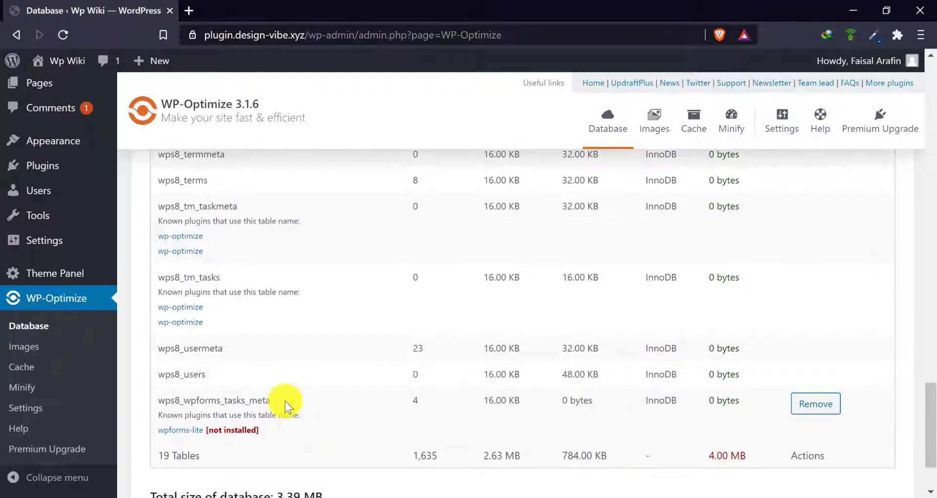
scroll(186, 188, up, 3)
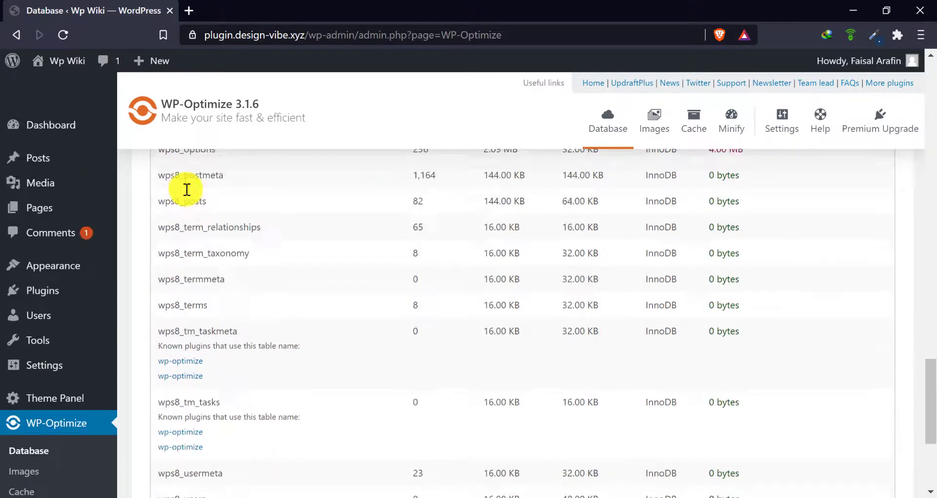
scroll(184, 188, up, 2)
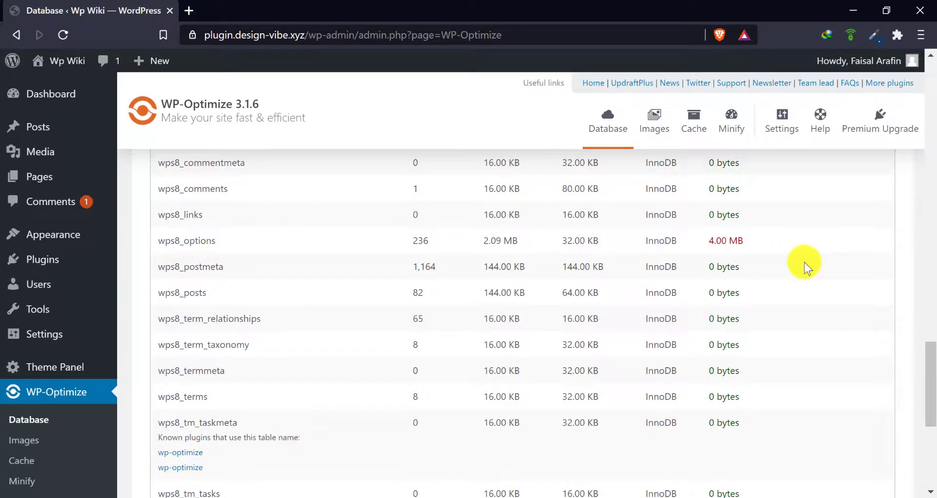
scroll(804, 262, down, 5)
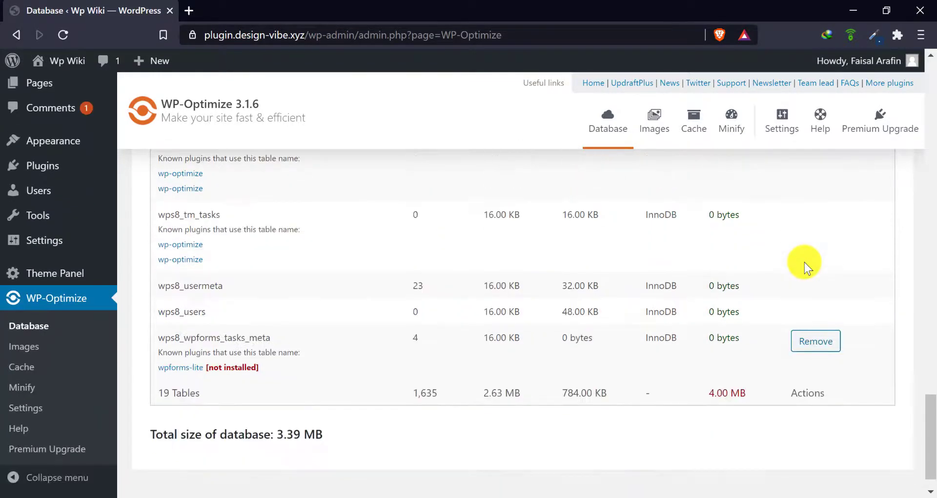
scroll(804, 263, up, 5)
scroll(803, 262, up, 5)
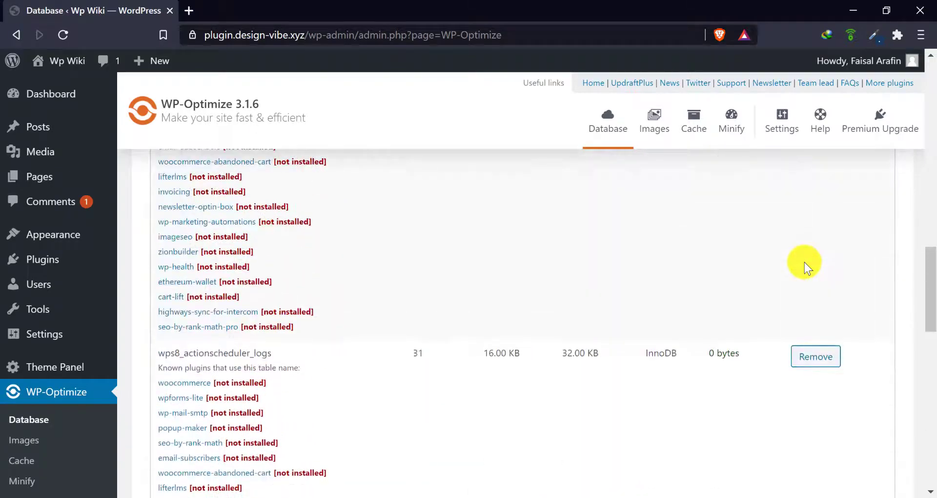
scroll(804, 263, up, 5)
scroll(804, 262, up, 4)
scroll(804, 263, up, 2)
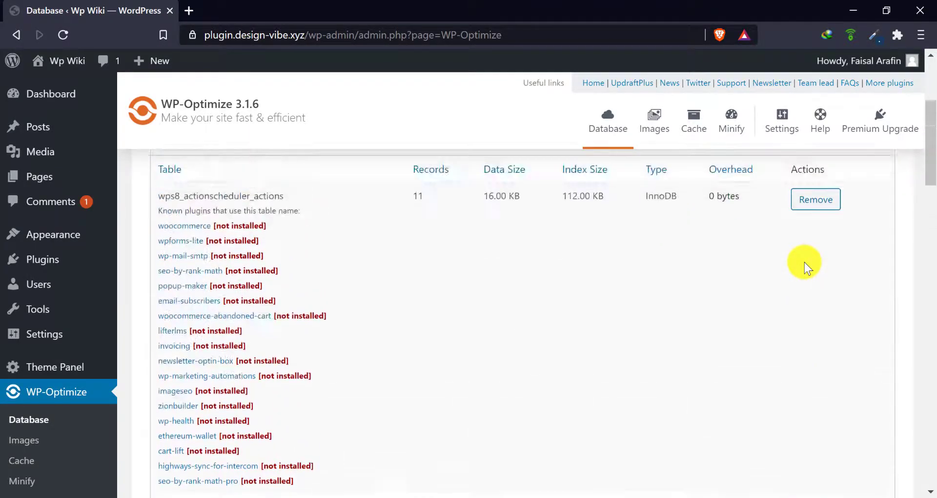
scroll(804, 263, up, 1)
Remove the wps8_actionscheduler actions, claims, groups and logs tables, confirming each deletion.
click(805, 267)
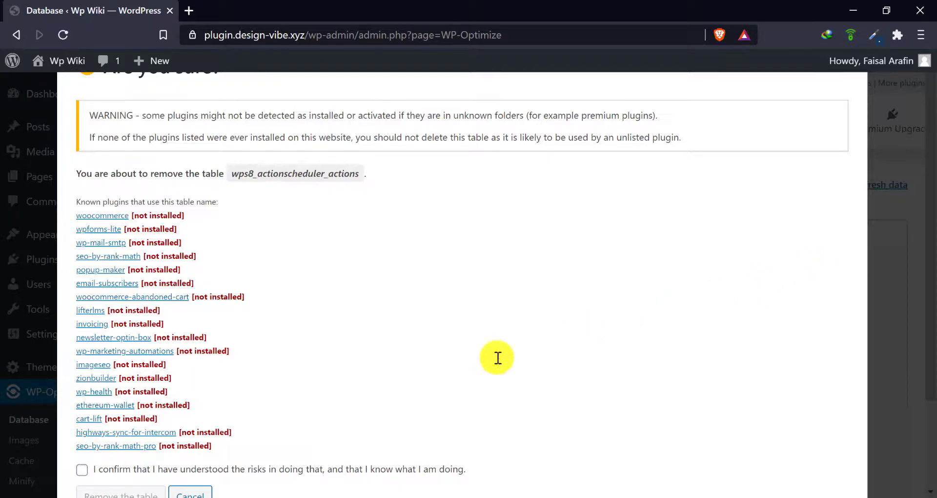
click(81, 471)
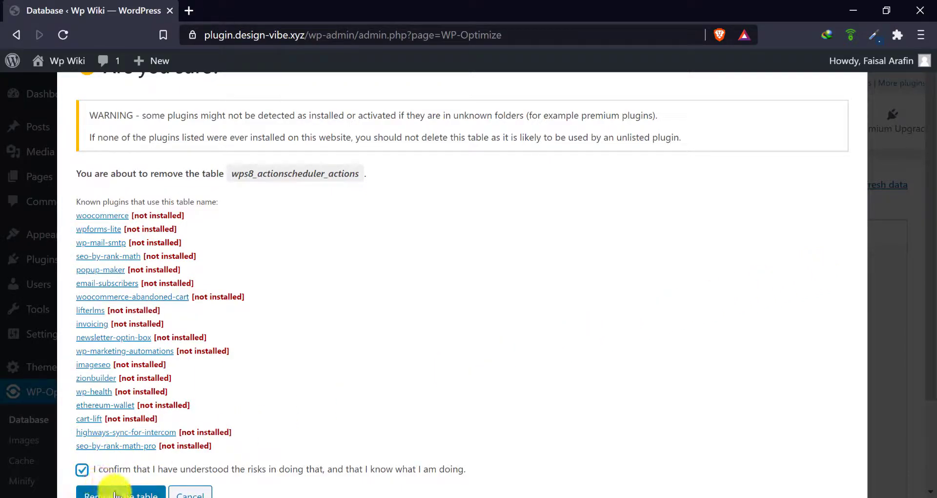
click(116, 494)
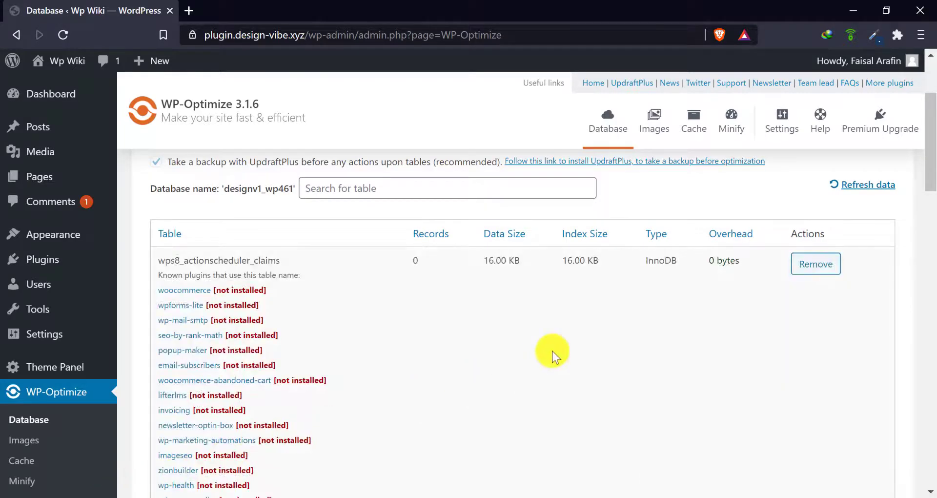
click(809, 266)
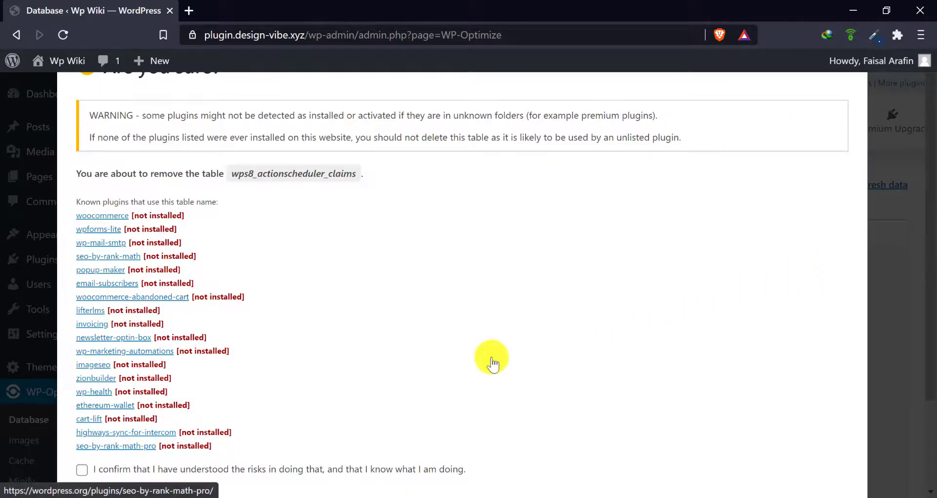
click(83, 471)
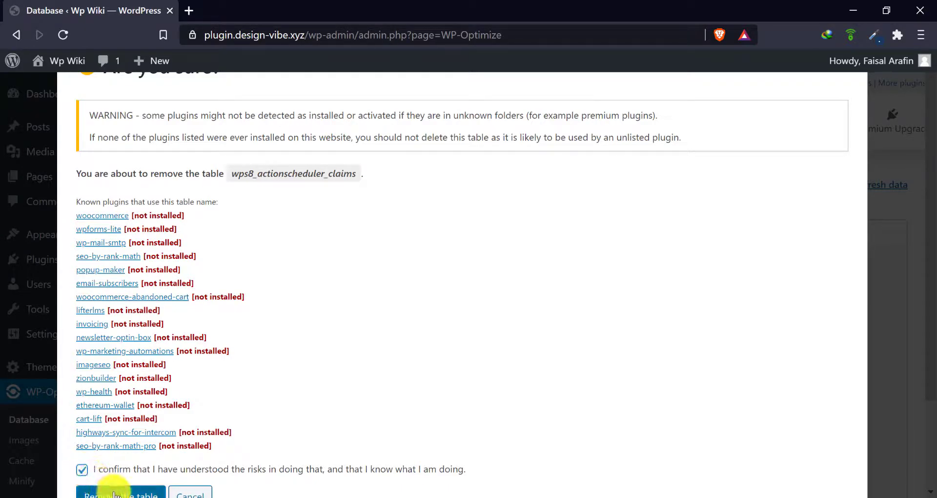
click(117, 493)
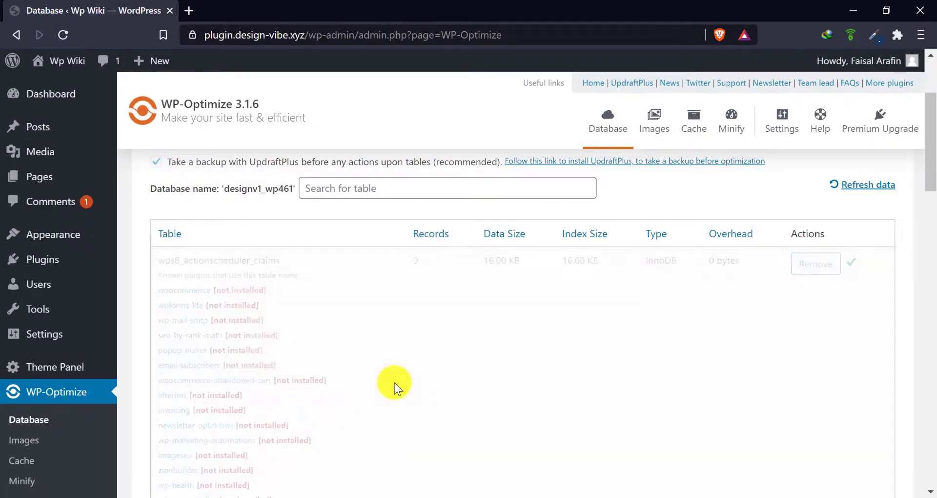
click(810, 264)
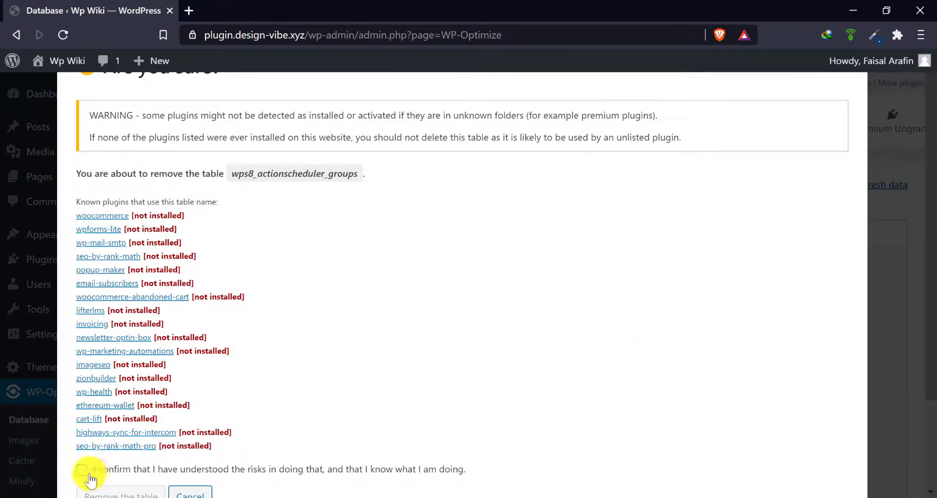
click(82, 469)
click(121, 493)
click(810, 265)
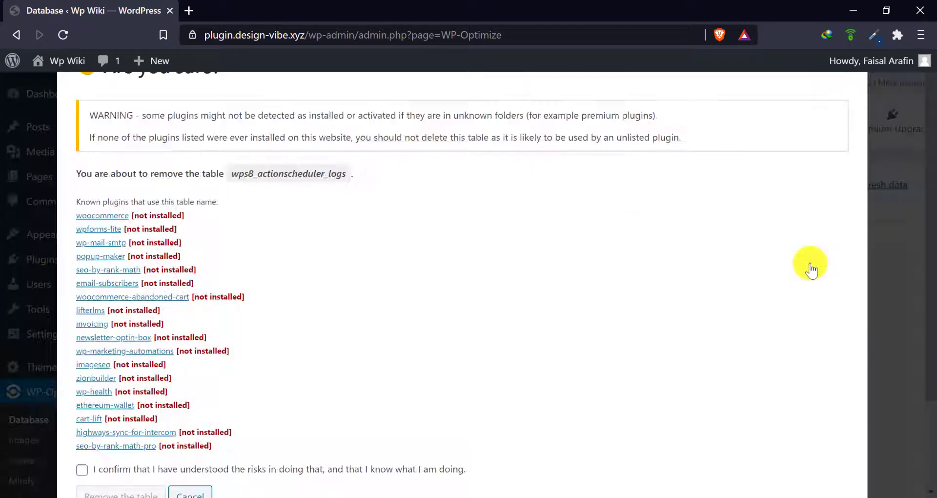
click(82, 470)
click(121, 493)
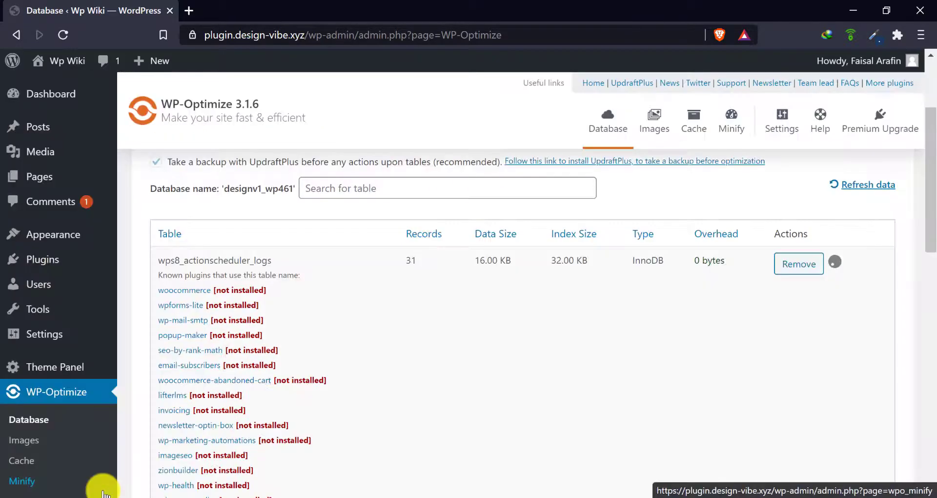
Remove the wps8_wpforms_tasks_meta table, confirming the deletion.
scroll(707, 356, down, 3)
scroll(707, 356, down, 4)
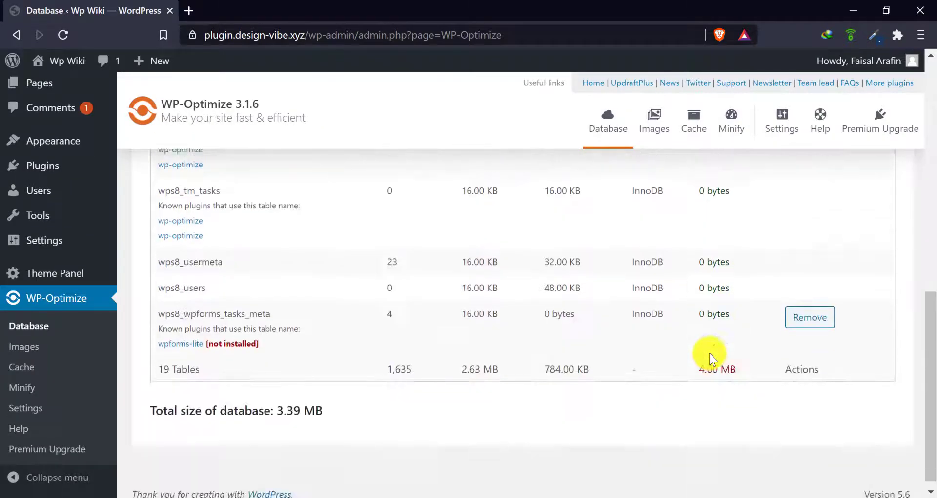
click(796, 308)
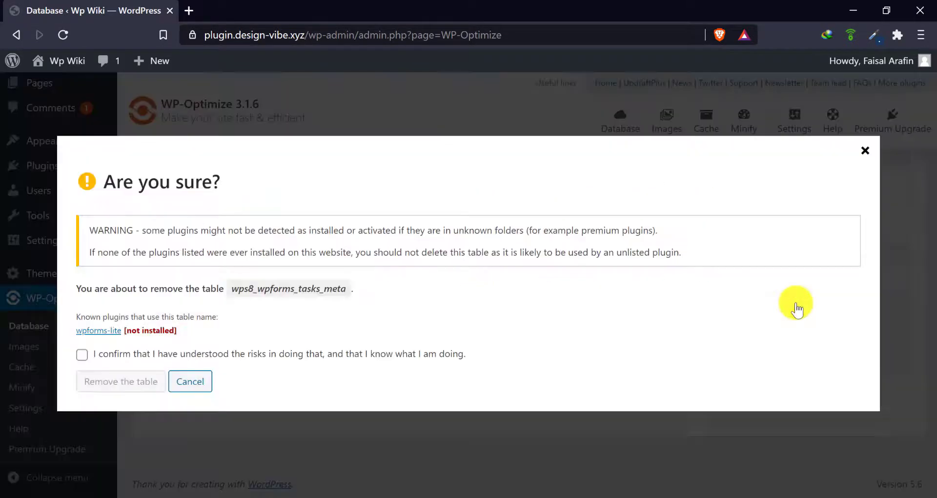
click(82, 354)
click(103, 379)
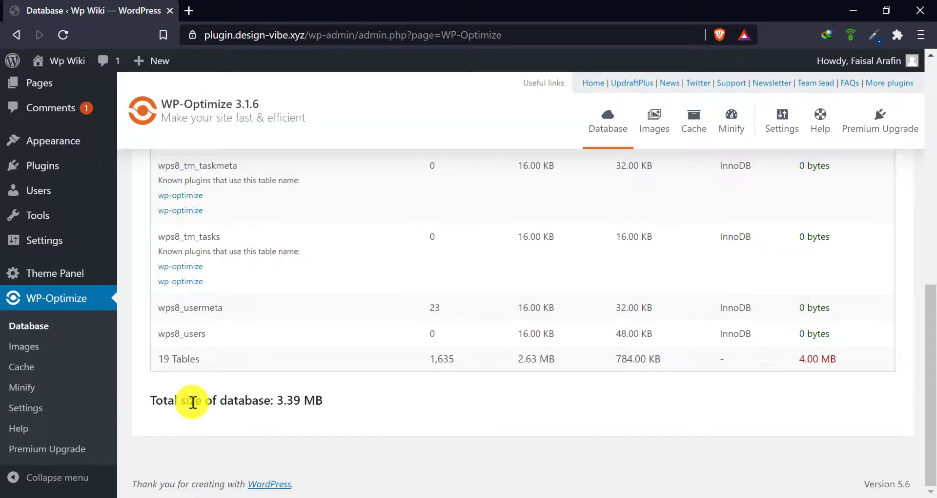
scroll(193, 390, up, 4)
scroll(190, 388, up, 8)
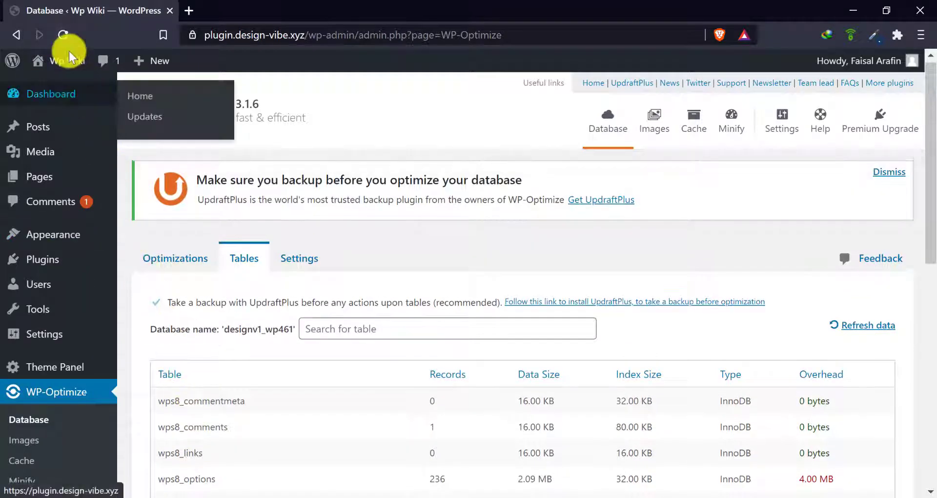
Reload the WP-Optimize page and open the live site in a background tab.
click(63, 35)
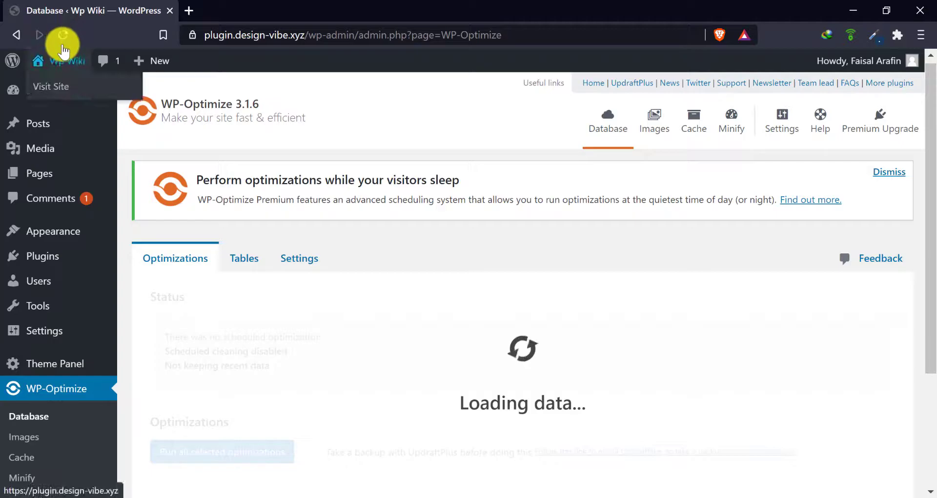
right_click(56, 83)
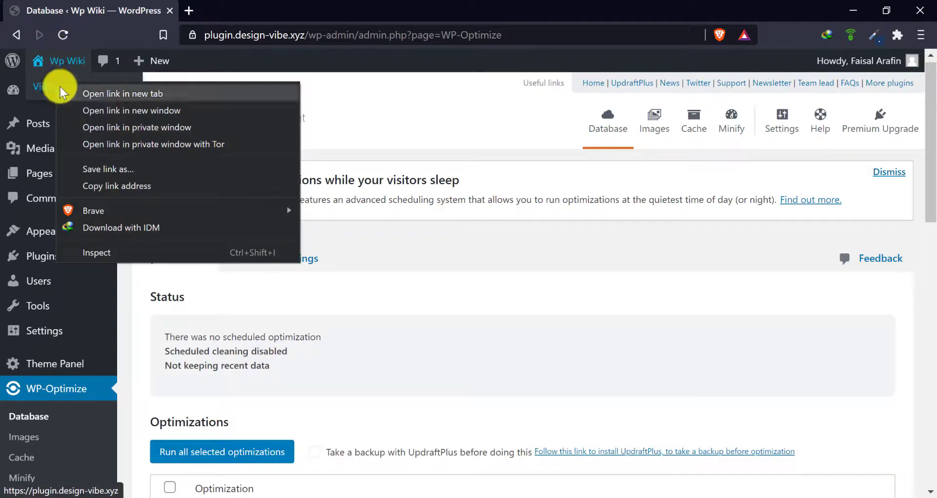
click(61, 90)
scroll(288, 283, down, 2)
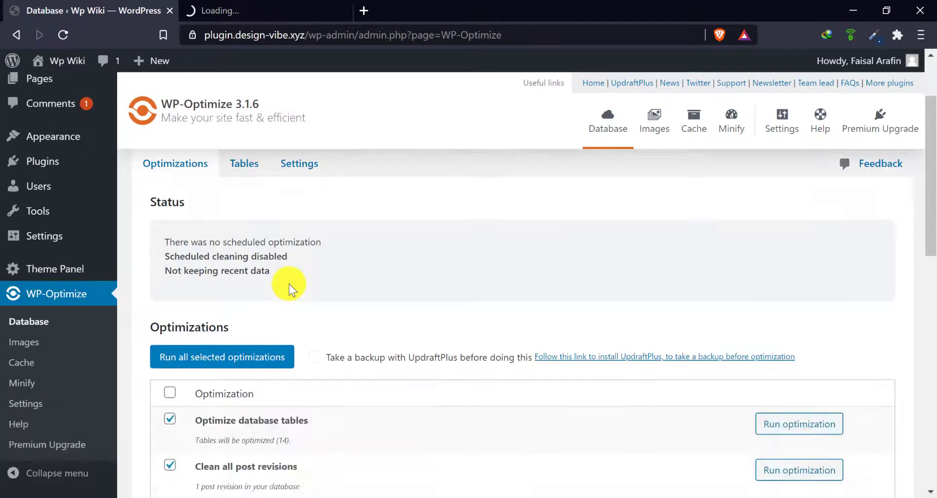
scroll(289, 283, down, 3)
scroll(288, 284, up, 1)
scroll(289, 284, up, 1)
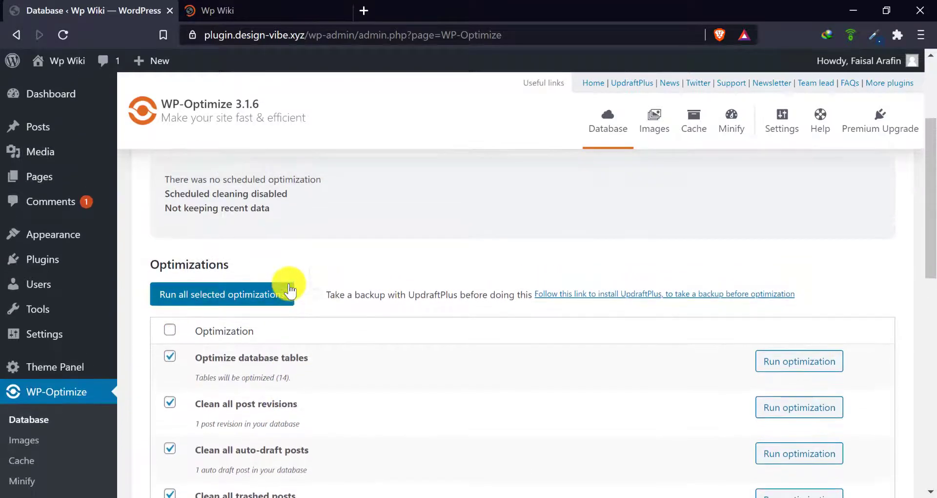
scroll(288, 284, up, 2)
Recheck the WP-Optimize Tables list after the table removals.
click(242, 206)
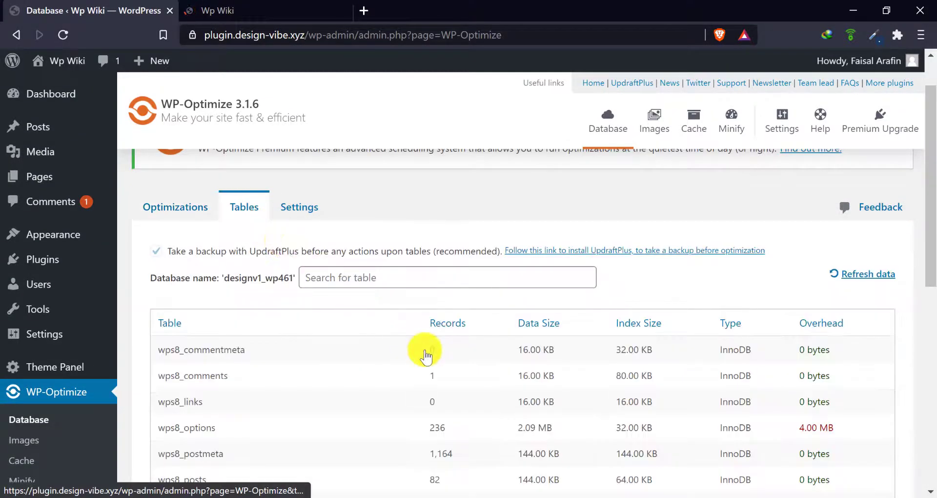
scroll(431, 355, down, 5)
scroll(431, 355, down, 1)
scroll(431, 355, down, 3)
scroll(431, 355, up, 1)
scroll(431, 355, up, 5)
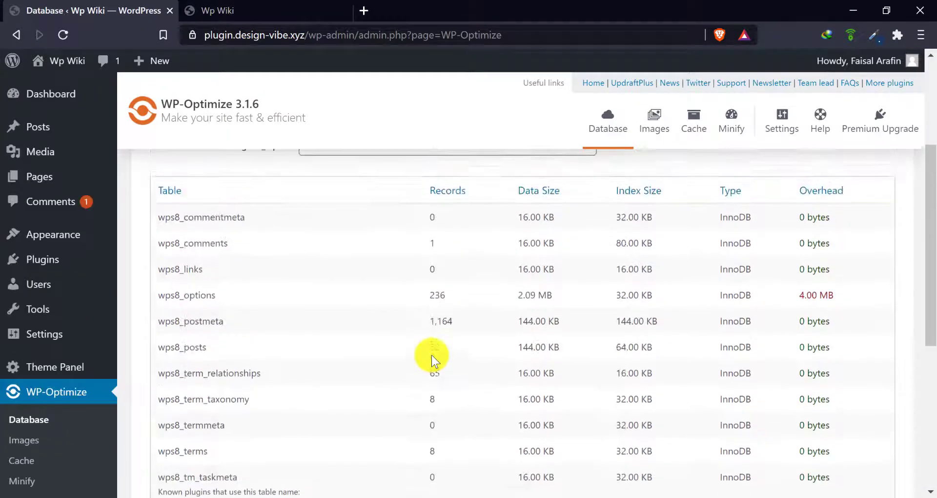
scroll(431, 355, up, 3)
On the live site, open and read the post 'Dapibus diam sed nisi nulla quis sem'.
click(248, 11)
scroll(234, 174, down, 8)
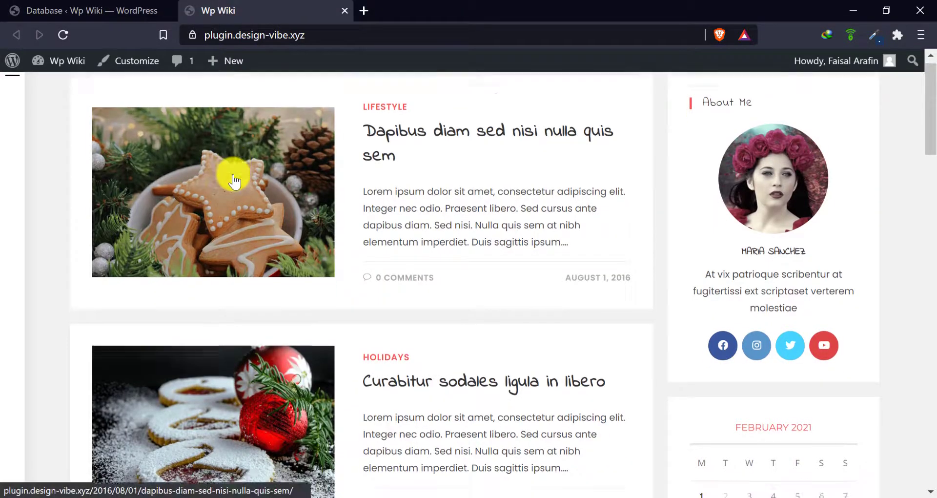
scroll(233, 174, down, 5)
scroll(233, 174, up, 4)
scroll(233, 174, up, 4)
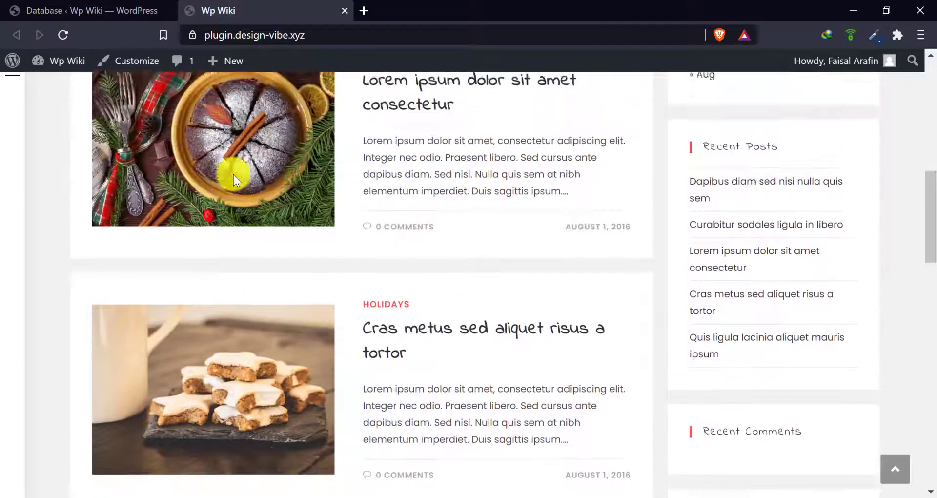
scroll(233, 175, up, 10)
click(190, 187)
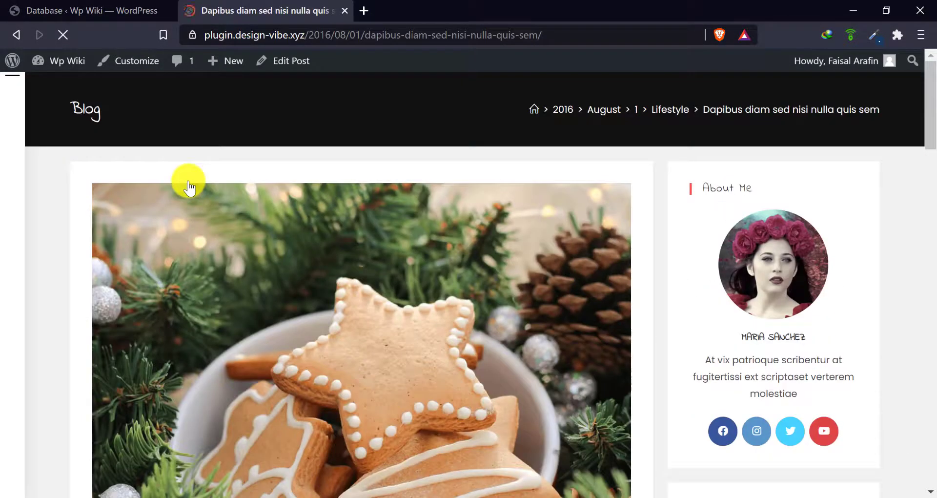
scroll(256, 323, down, 1)
scroll(255, 324, down, 6)
scroll(256, 323, down, 3)
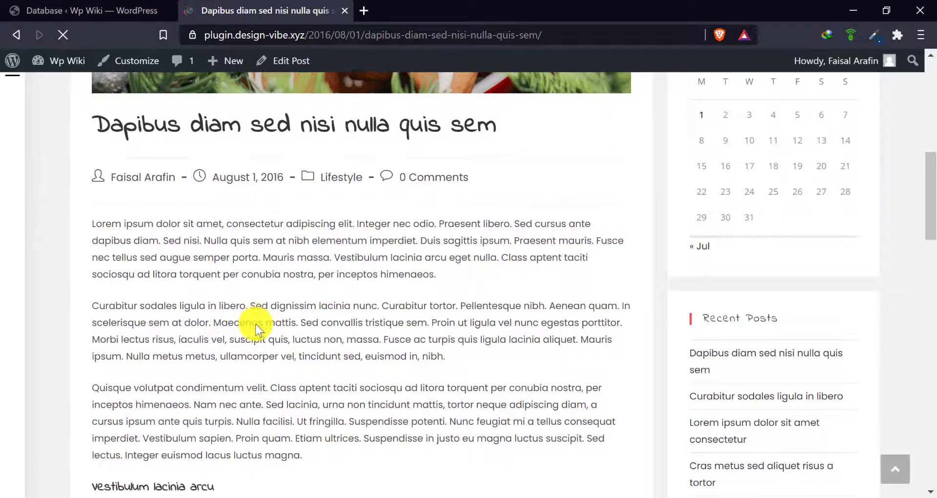
scroll(253, 325, down, 15)
scroll(253, 322, up, 10)
scroll(253, 321, up, 15)
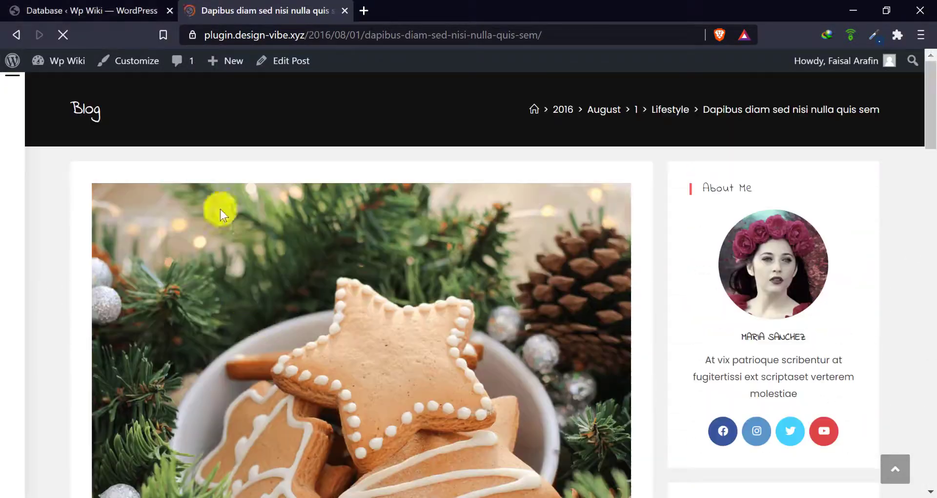
Back in WP-Optimize Optimizations, run 'Optimize database tables' and 'Clean all trashed posts'.
click(93, 10)
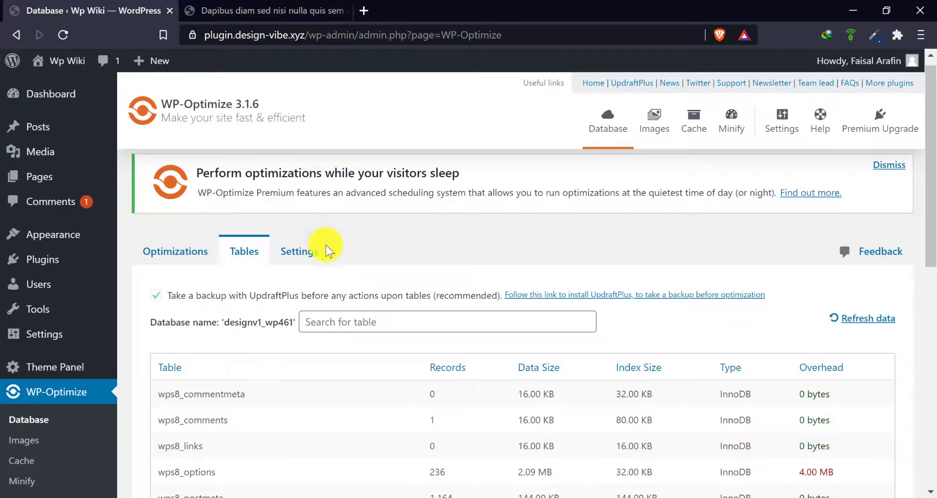
scroll(267, 383, down, 5)
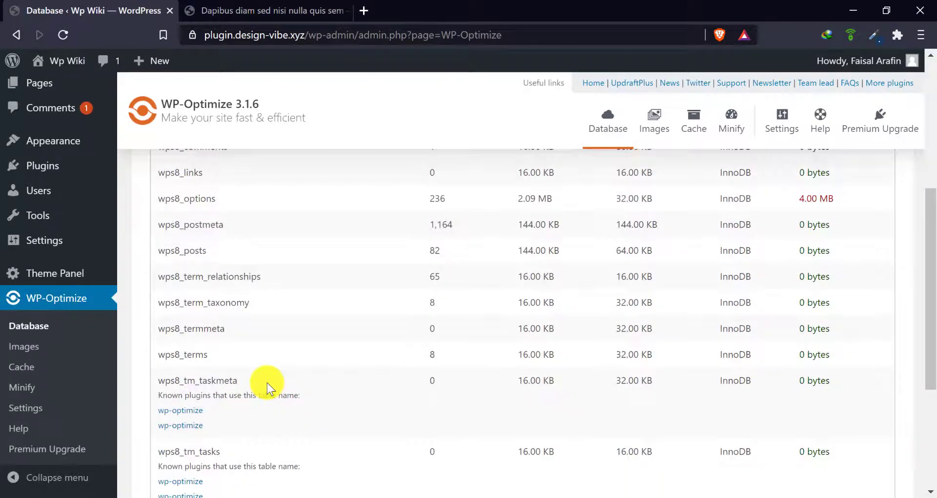
scroll(267, 383, up, 3)
scroll(268, 382, up, 3)
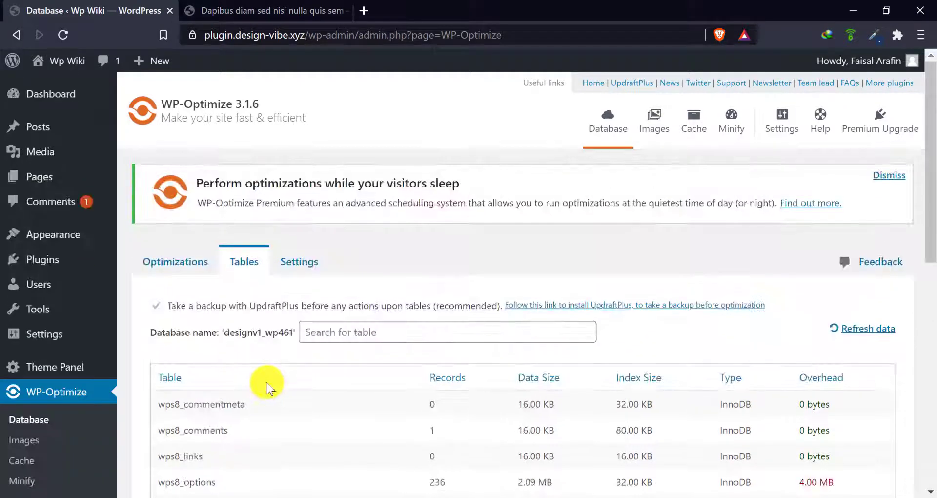
click(180, 265)
scroll(300, 371, down, 5)
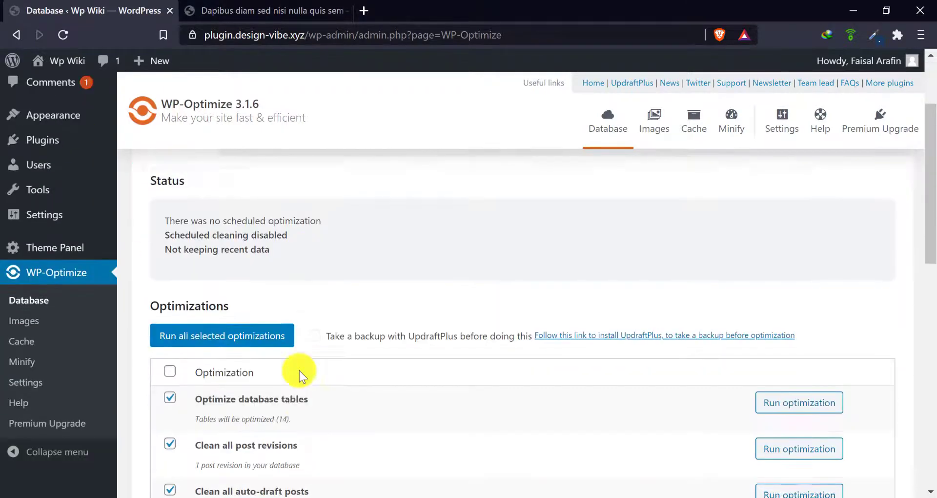
click(782, 266)
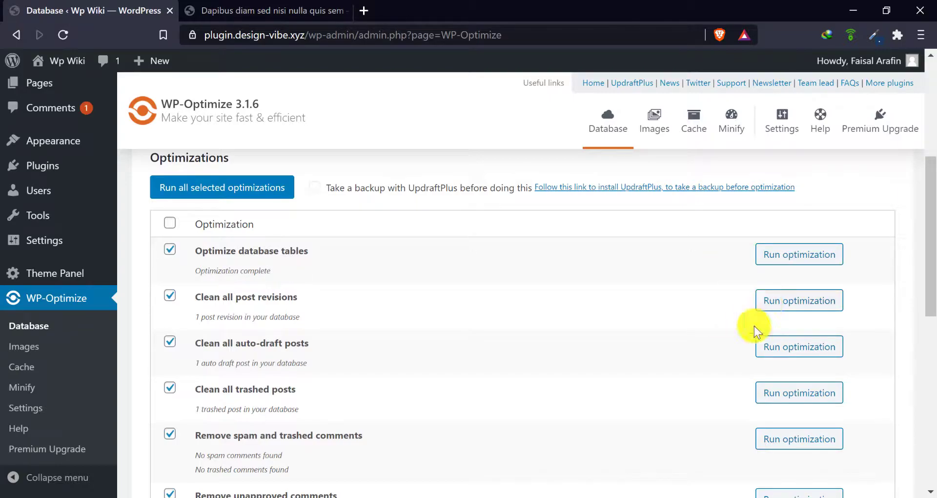
scroll(711, 403, down, 2)
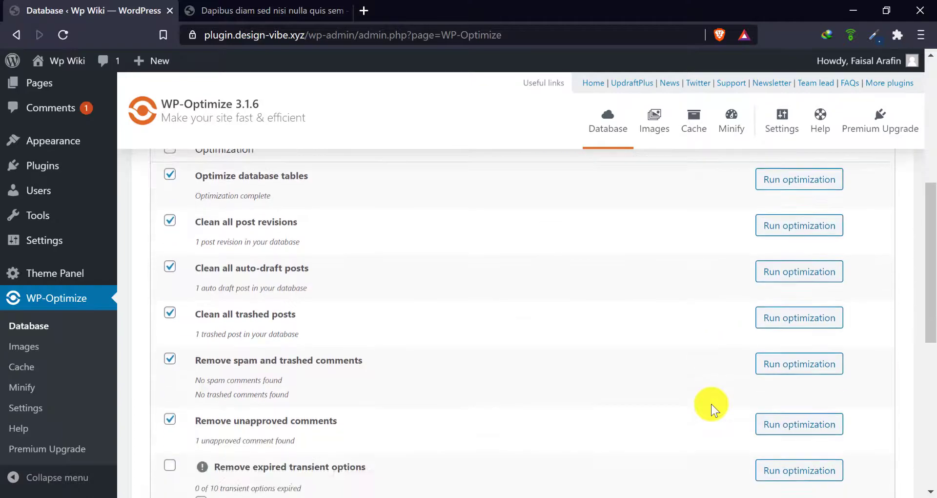
click(781, 316)
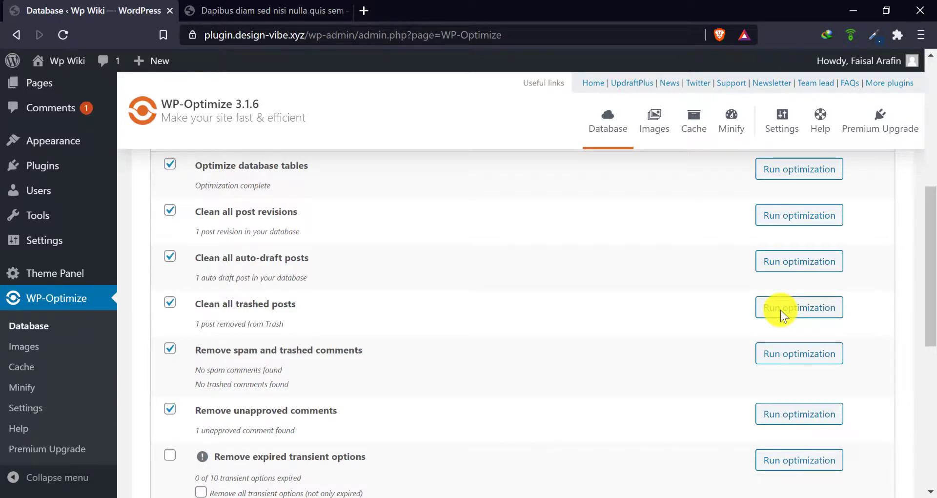
Open the Comments page in a new tab, reorder the tabs, and close the blog post tab.
right_click(72, 111)
click(74, 113)
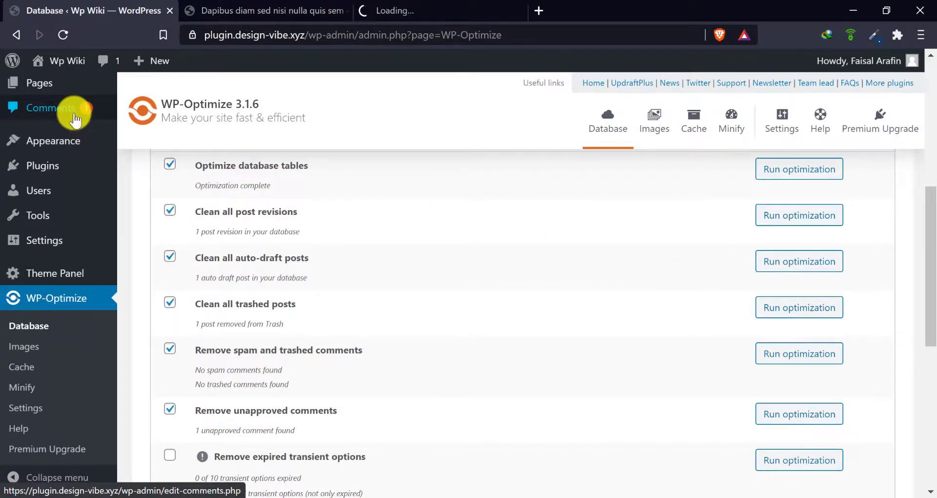
click(386, 9)
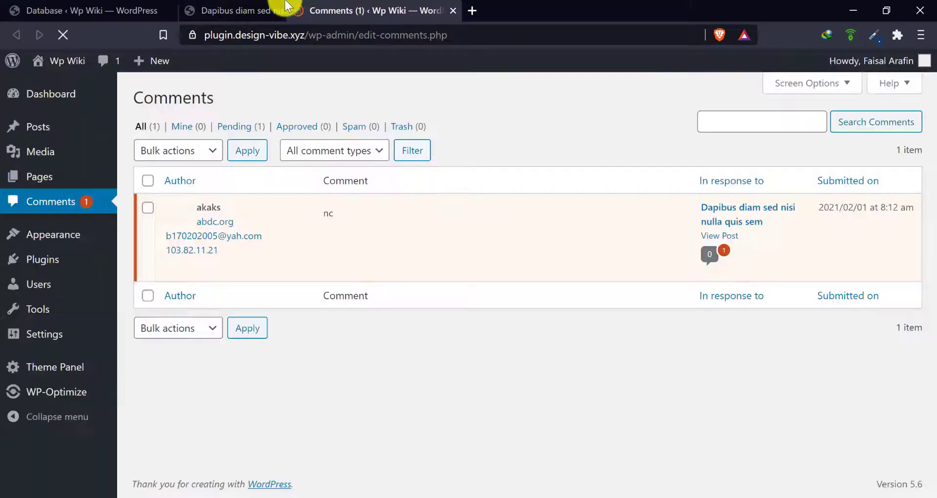
drag(288, 6, 244, 7)
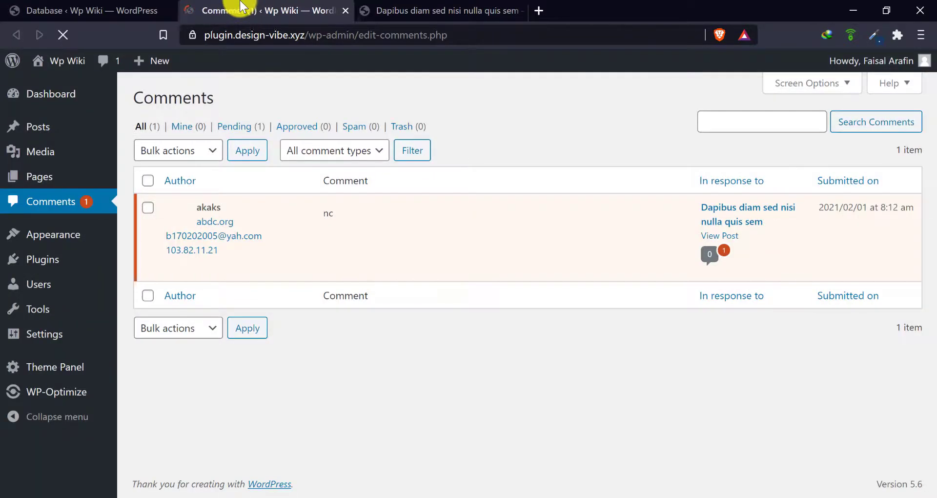
click(518, 9)
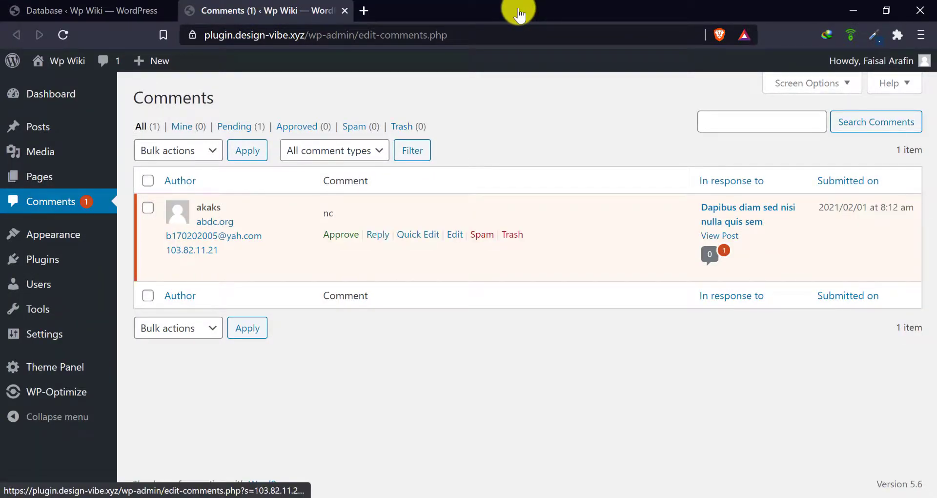
In WP-Optimize, run 'Remove unapproved comments' to delete the one pending comment.
click(64, 5)
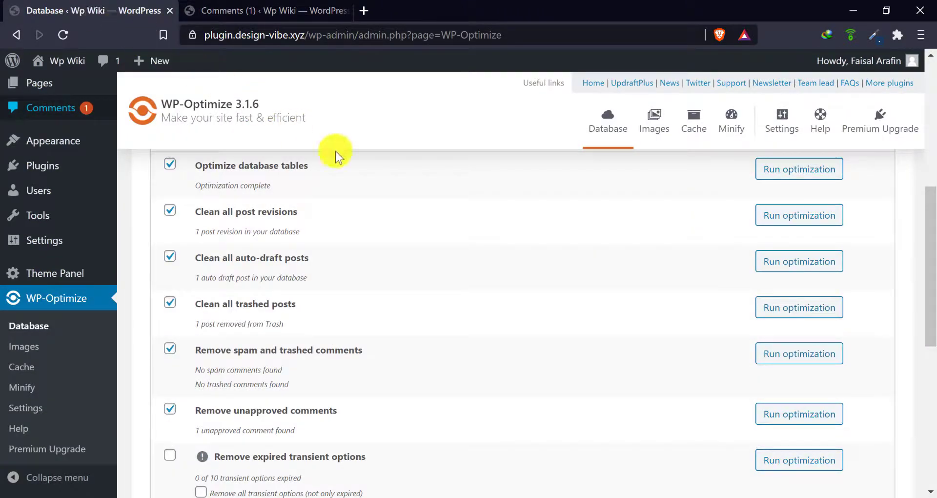
click(790, 419)
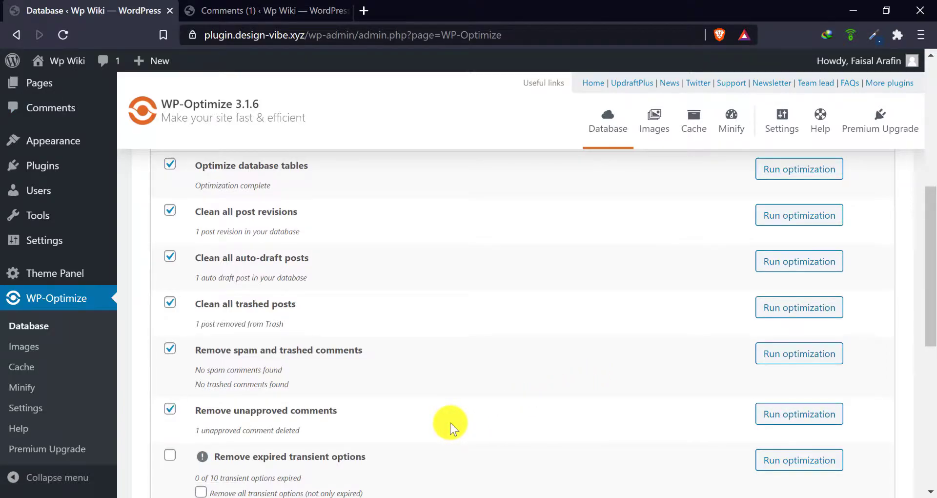
scroll(449, 423, down, 5)
scroll(449, 423, down, 2)
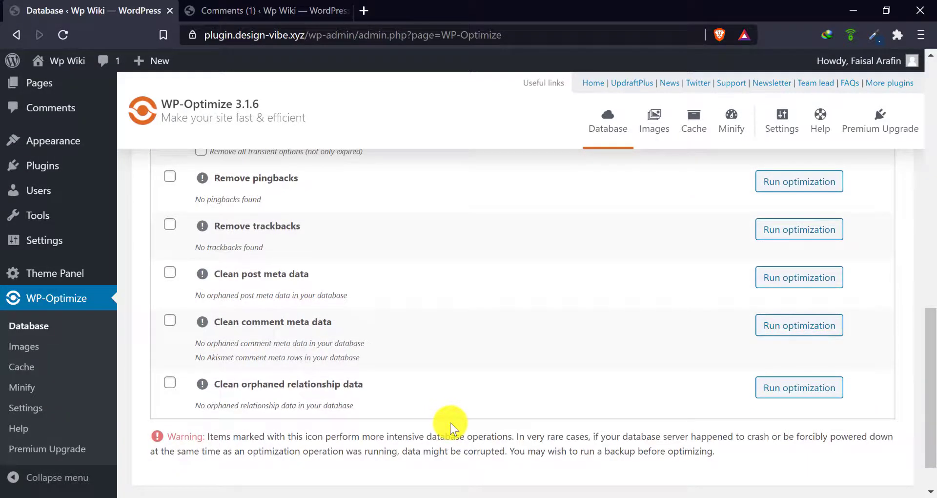
scroll(450, 422, up, 3)
scroll(450, 422, up, 3)
scroll(450, 422, up, 4)
scroll(449, 423, up, 5)
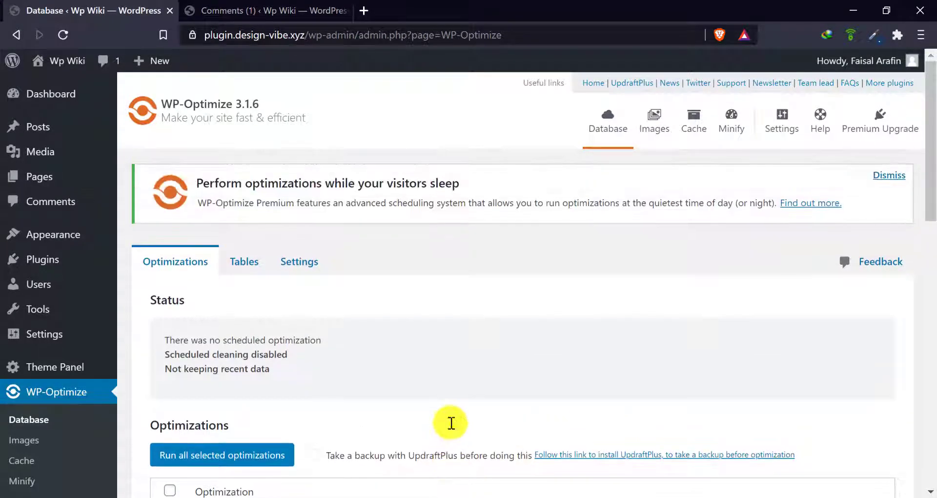
Open the live site in a new tab to confirm the Dapibus post shows 0 comments, then return to WP-Optimize.
mouse_move(62, 60)
right_click(46, 90)
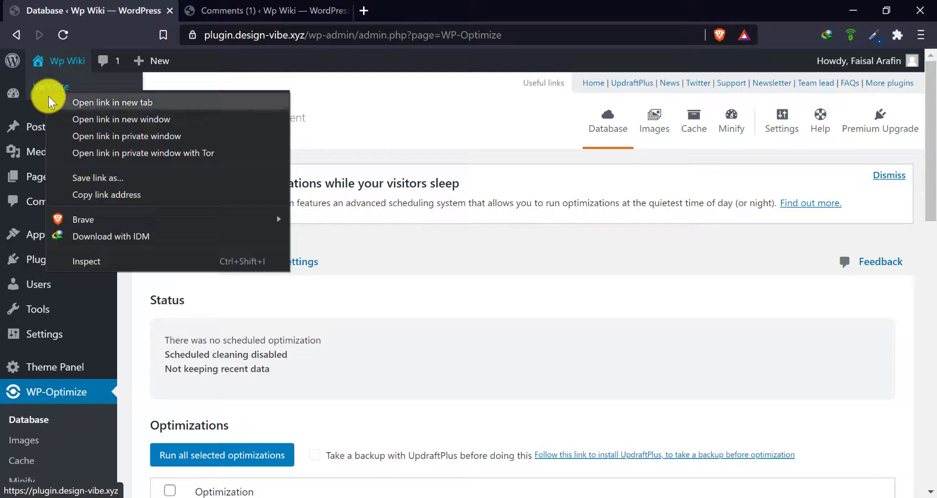
click(51, 102)
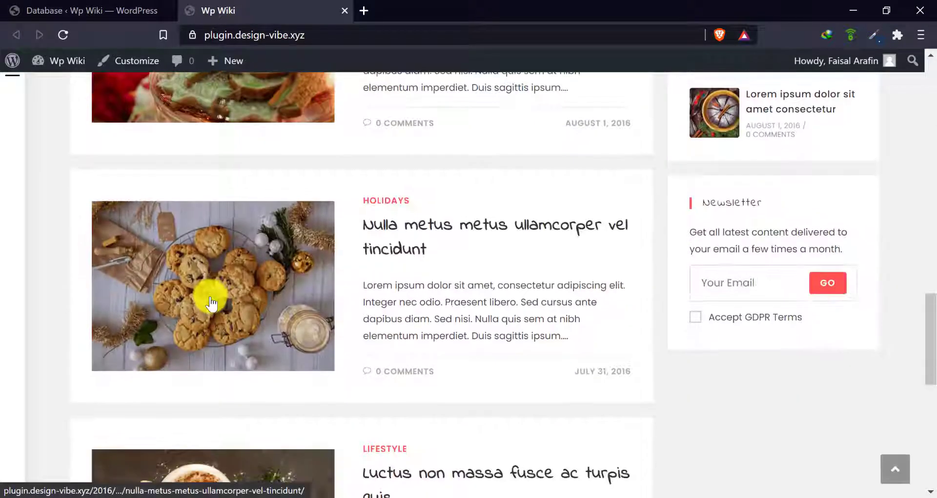
scroll(210, 302, up, 5)
scroll(211, 301, up, 10)
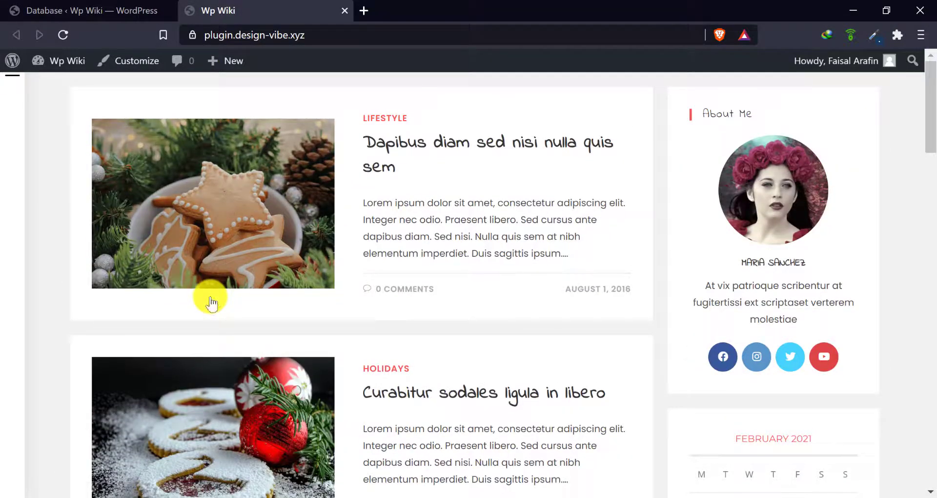
key(ctrl+shift+Tab)
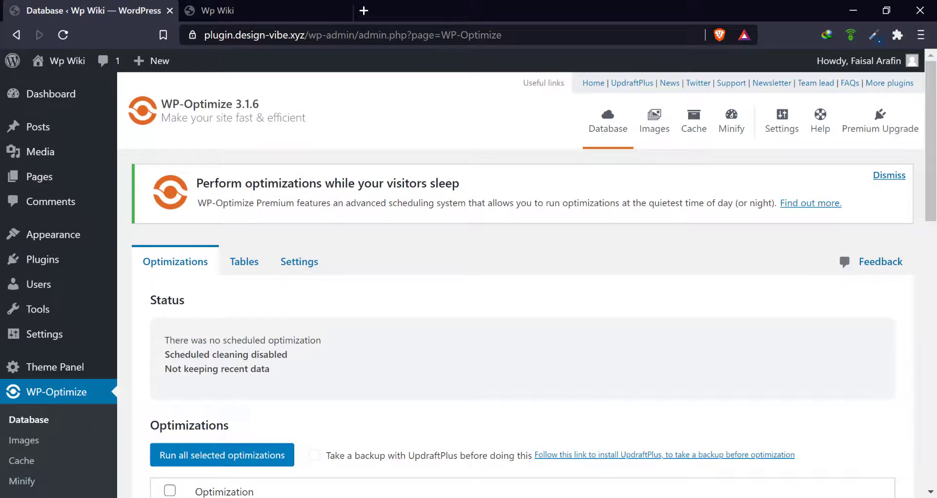
mouse_move(43, 259)
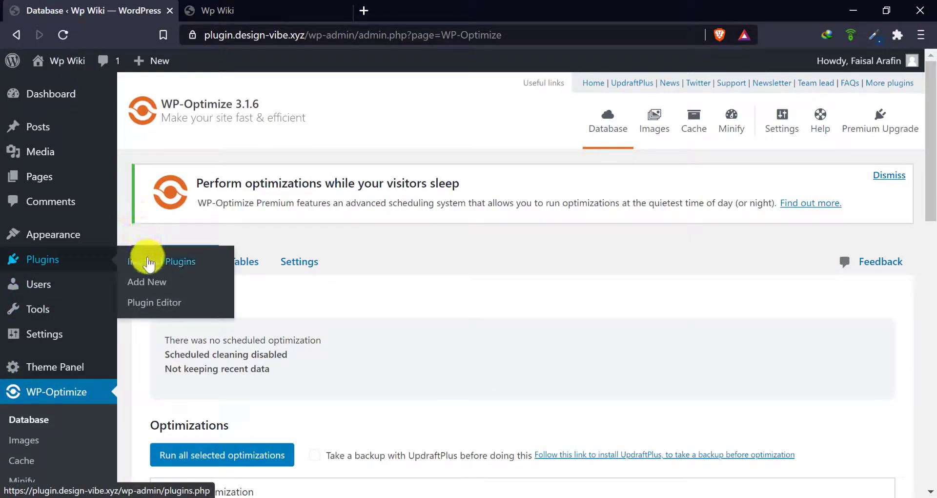
Open Installed Plugins and confirm WP-Optimize is active among the six listed plugins.
click(148, 264)
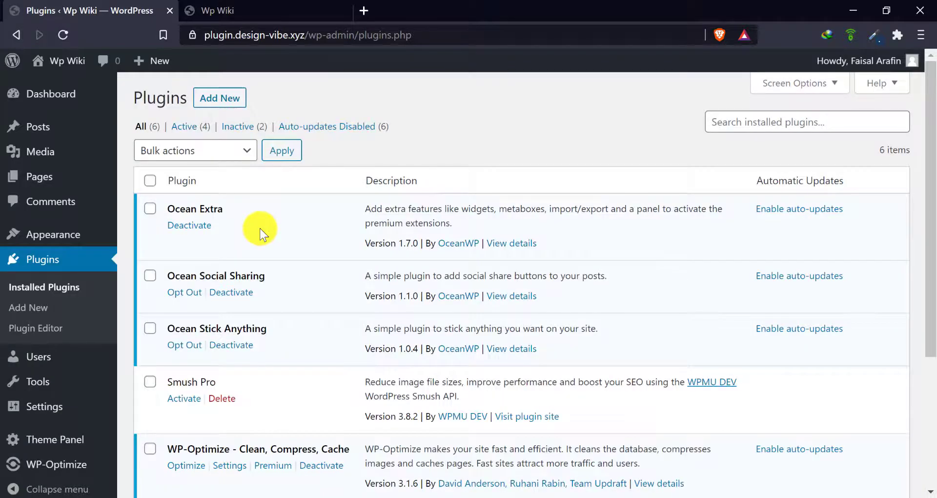
scroll(259, 227, down, 2)
scroll(260, 227, down, 3)
scroll(260, 228, up, 5)
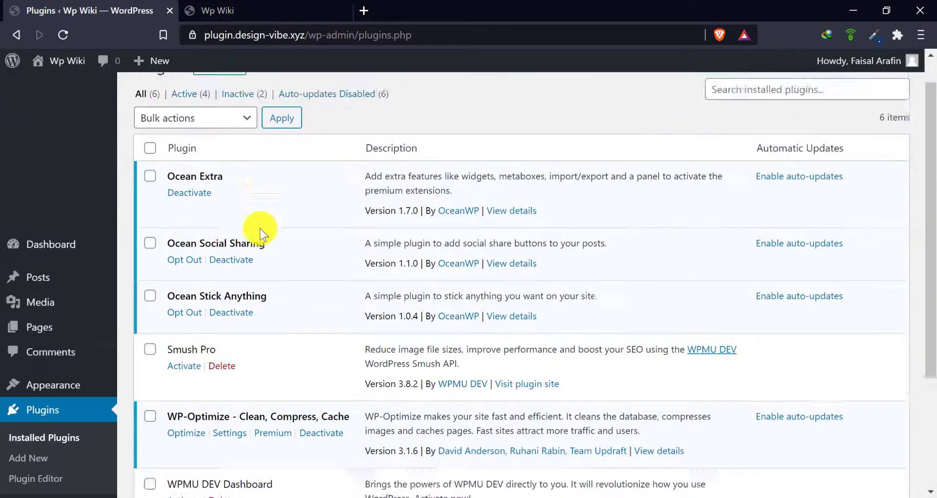